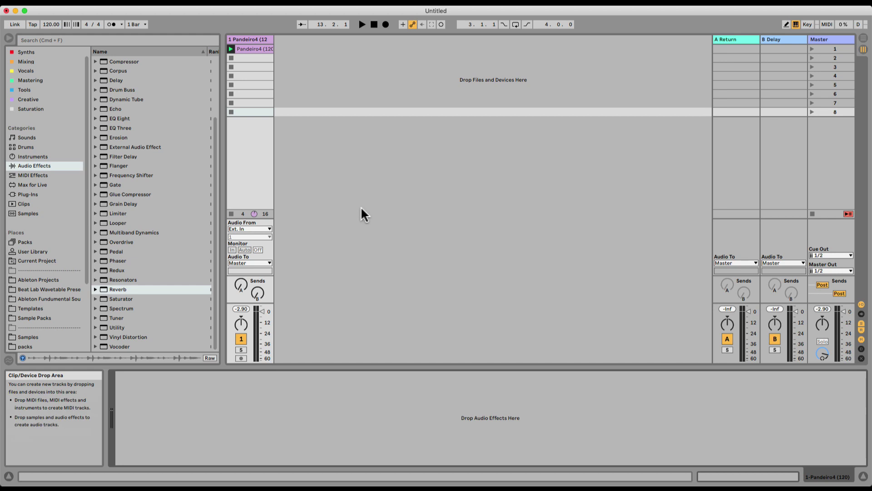
# - Start playback and add the Reverb effect to the Pandeiro4 track with its Dry/Wet at 49 %
pyautogui.press('space')
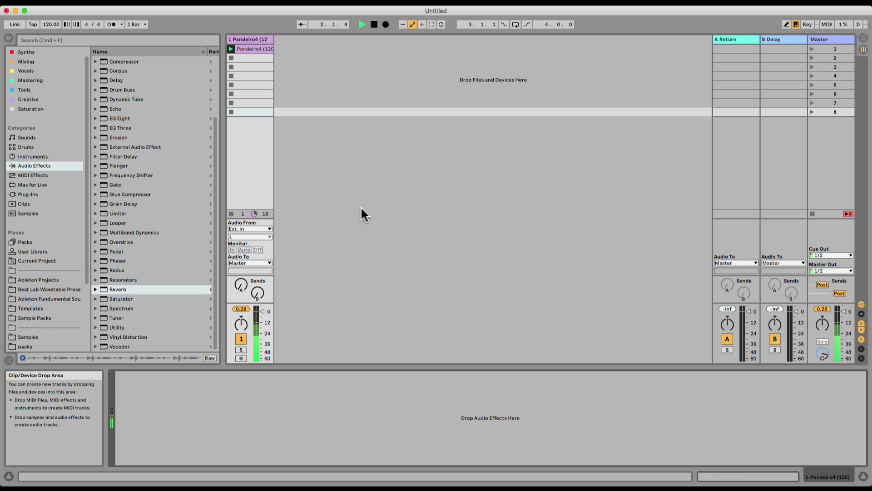
pyautogui.moveTo(118, 289); pyautogui.dragTo(241, 177)
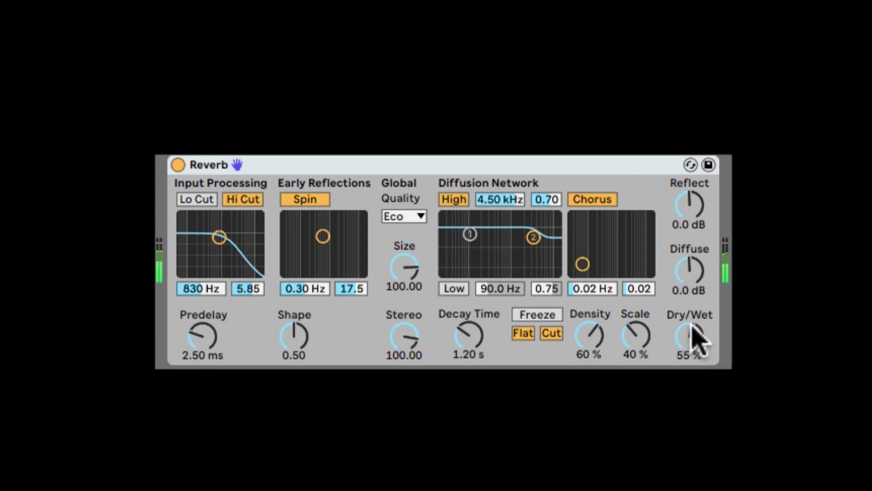
pyautogui.moveTo(695, 335)
pyautogui.mouseDown()
pyautogui.moveTo(695, 381)
pyautogui.moveTo(688, 259)
pyautogui.moveTo(690, 333)
pyautogui.mouseUp()
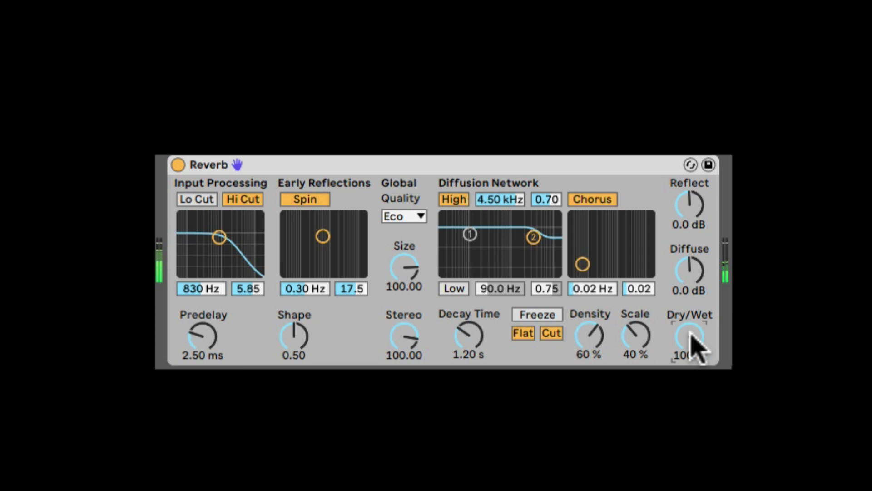
pyautogui.moveTo(690, 334)
pyautogui.mouseDown()
pyautogui.moveTo(691, 368)
pyautogui.moveTo(690, 337)
pyautogui.mouseUp()
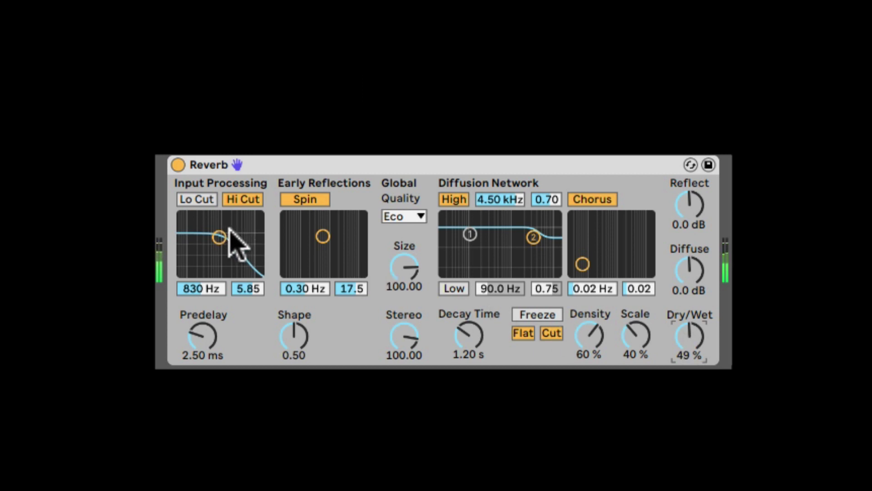
# - Try the Input Processing filter with Lo Cut on, moving it to 3.02 kHz and 5.64, and switch both cuts off
pyautogui.click(207, 202)
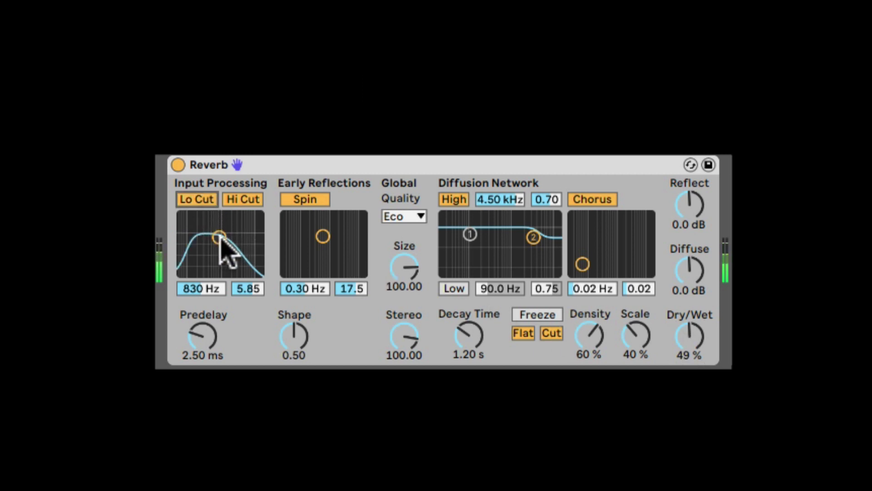
pyautogui.moveTo(220, 239)
pyautogui.mouseDown()
pyautogui.moveTo(251, 238)
pyautogui.moveTo(195, 236)
pyautogui.moveTo(235, 238)
pyautogui.mouseUp()
pyautogui.click(234, 200)
pyautogui.click(215, 200)
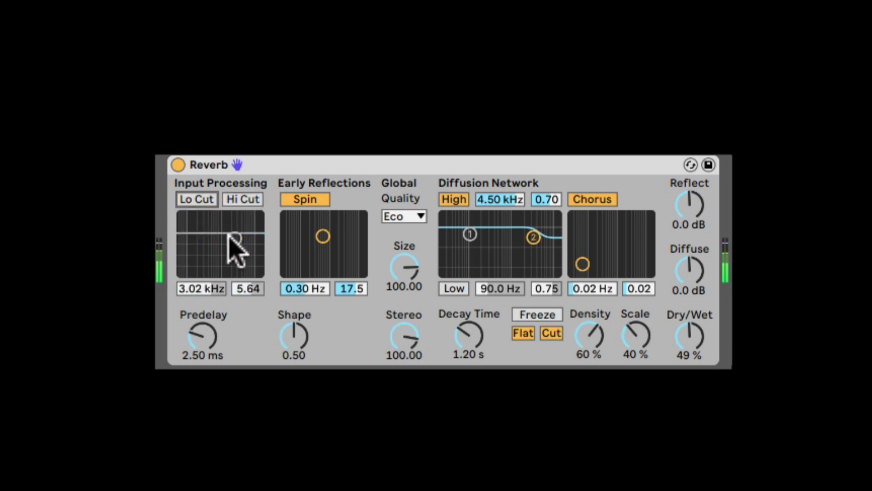
# - Vary the Predelay up and down and leave it at 1.89 ms
pyautogui.click(208, 336)
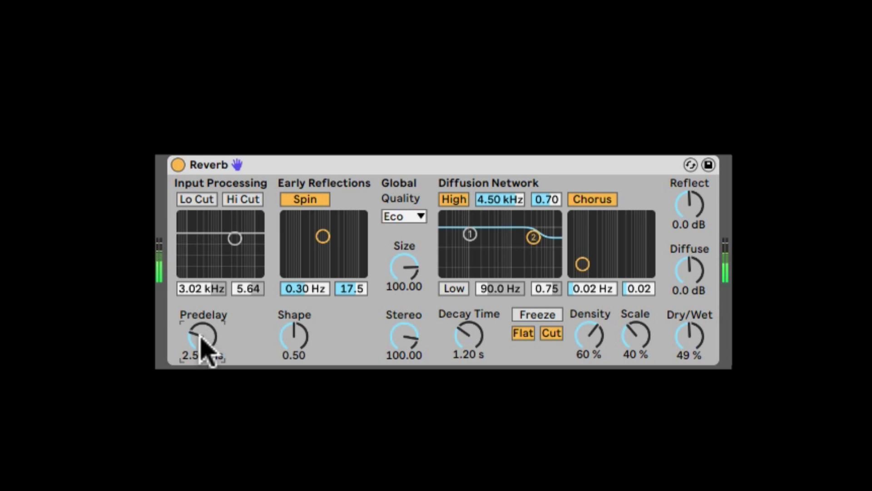
pyautogui.moveTo(207, 350); pyautogui.dragTo(200, 315)
pyautogui.moveTo(199, 337); pyautogui.dragTo(199, 368)
pyautogui.moveTo(198, 337)
pyautogui.mouseDown()
pyautogui.moveTo(197, 320)
pyautogui.moveTo(198, 336)
pyautogui.mouseUp()
pyautogui.moveTo(198, 336)
pyautogui.mouseDown()
pyautogui.moveTo(198, 318)
pyautogui.moveTo(198, 368)
pyautogui.moveTo(197, 342)
pyautogui.mouseUp()
# - Vary the Early Reflections Shape and leave it at 0.42
pyautogui.click(300, 336)
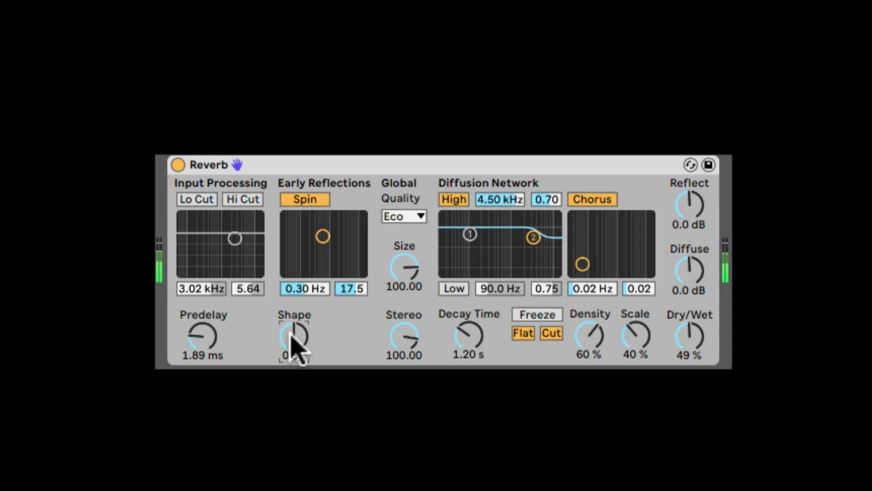
pyautogui.moveTo(293, 343); pyautogui.dragTo(293, 374)
pyautogui.moveTo(300, 344); pyautogui.dragTo(300, 303)
pyautogui.moveTo(300, 352); pyautogui.dragTo(300, 302)
# - Raise the Early Reflections Spin to 1.30 Hz and 55.0, with Diffuse at -30 dB and Reflect at 3.8 dB
pyautogui.moveTo(324, 237); pyautogui.dragTo(347, 237)
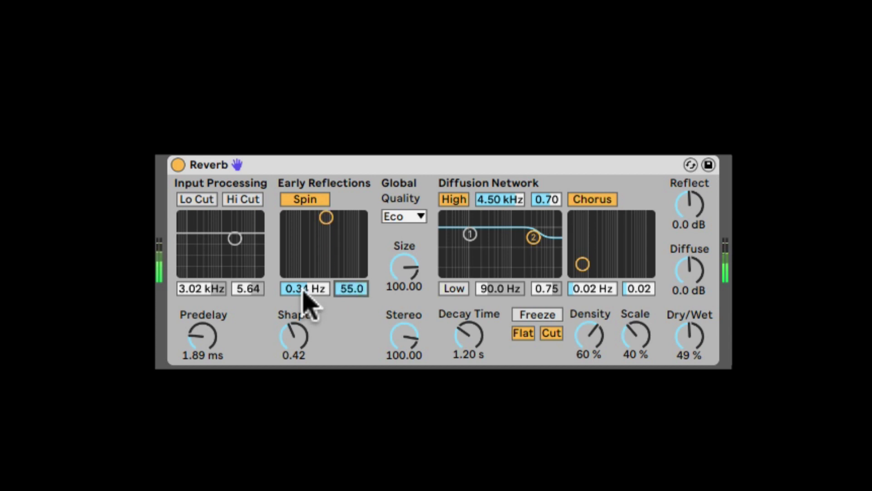
pyautogui.moveTo(306, 288); pyautogui.dragTo(305, 246)
pyautogui.moveTo(688, 273); pyautogui.dragTo(687, 314)
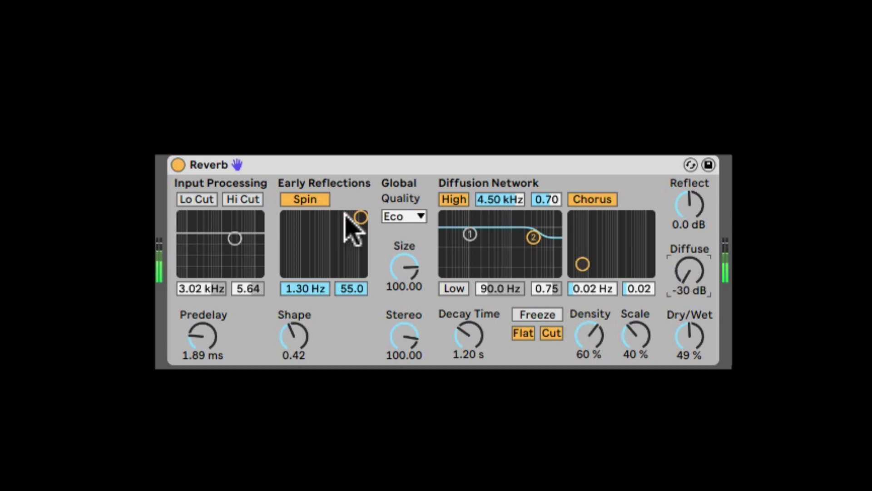
pyautogui.moveTo(701, 218); pyautogui.dragTo(701, 205)
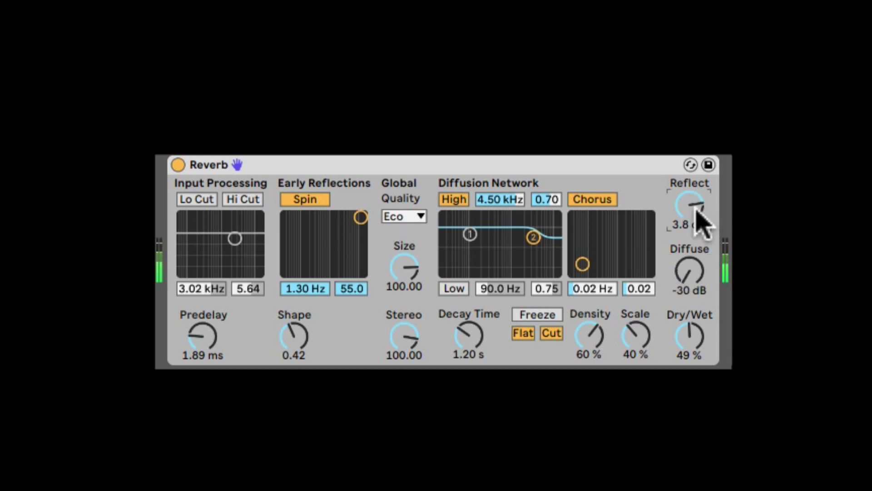
# - Lower the Spin rate to 0.07 Hz and set both Reflect and Diffuse levels to 0.0 dB
pyautogui.moveTo(360, 218)
pyautogui.mouseDown()
pyautogui.moveTo(286, 216)
pyautogui.moveTo(360, 217)
pyautogui.moveTo(358, 259)
pyautogui.moveTo(361, 219)
pyautogui.mouseUp()
pyautogui.moveTo(361, 219); pyautogui.dragTo(286, 217)
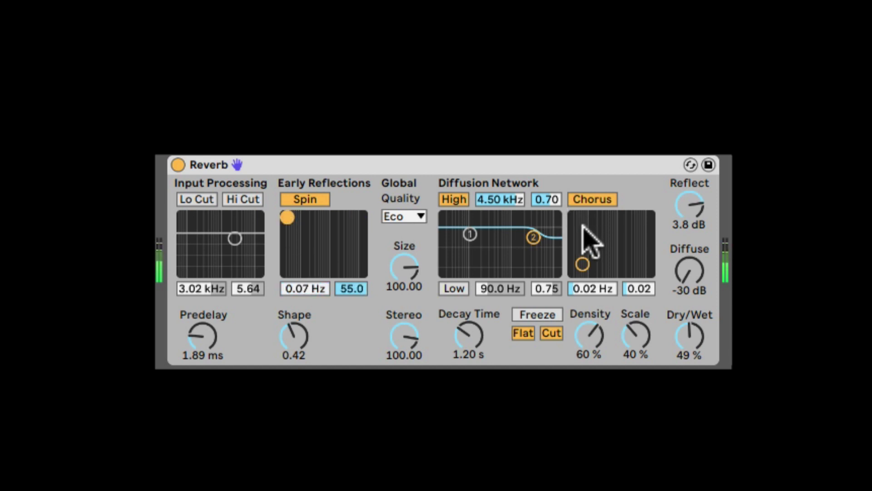
pyautogui.click(691, 211)
pyautogui.moveTo(691, 210)
pyautogui.mouseDown()
pyautogui.moveTo(691, 223)
pyautogui.moveTo(686, 209)
pyautogui.mouseUp()
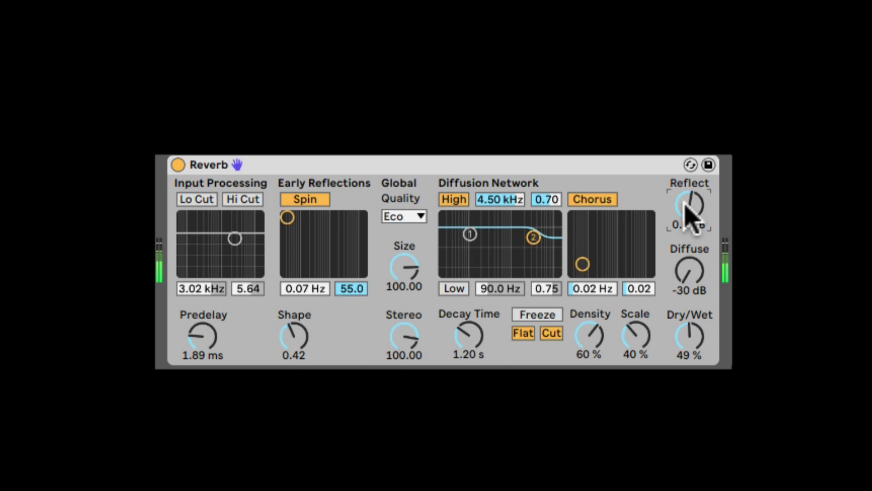
pyautogui.moveTo(684, 274)
pyautogui.mouseDown()
pyautogui.moveTo(683, 238)
pyautogui.moveTo(691, 259)
pyautogui.mouseUp()
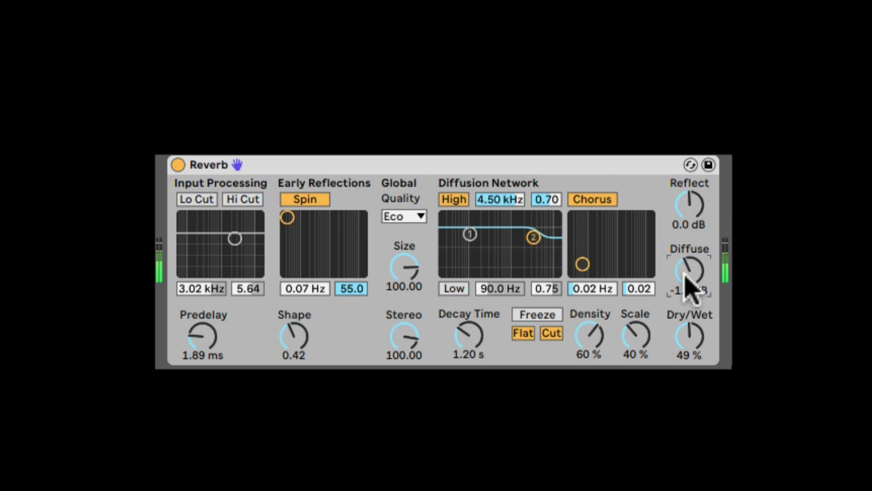
# - Set the reverb's global Quality to High
pyautogui.click(398, 217)
pyautogui.click(415, 212)
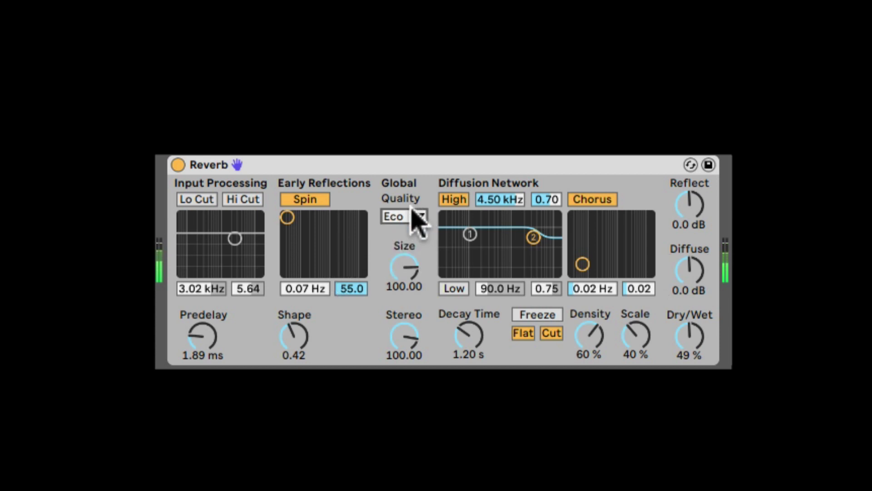
pyautogui.click(415, 214)
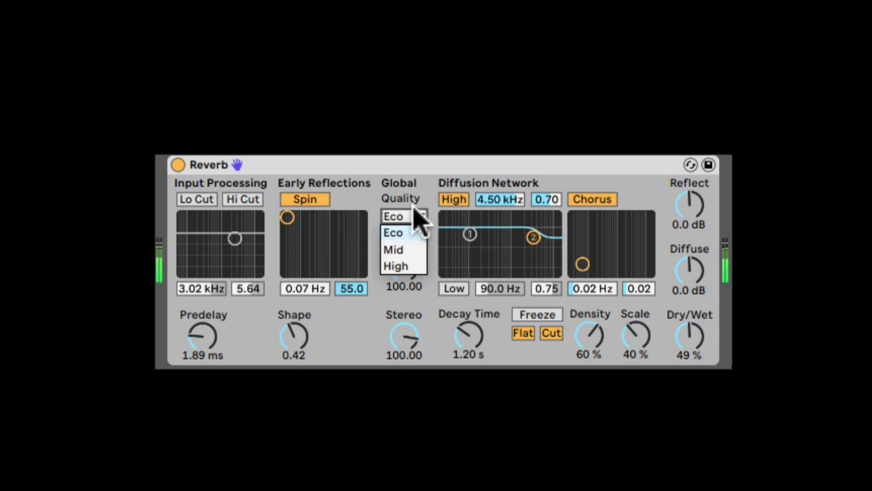
pyautogui.click(404, 266)
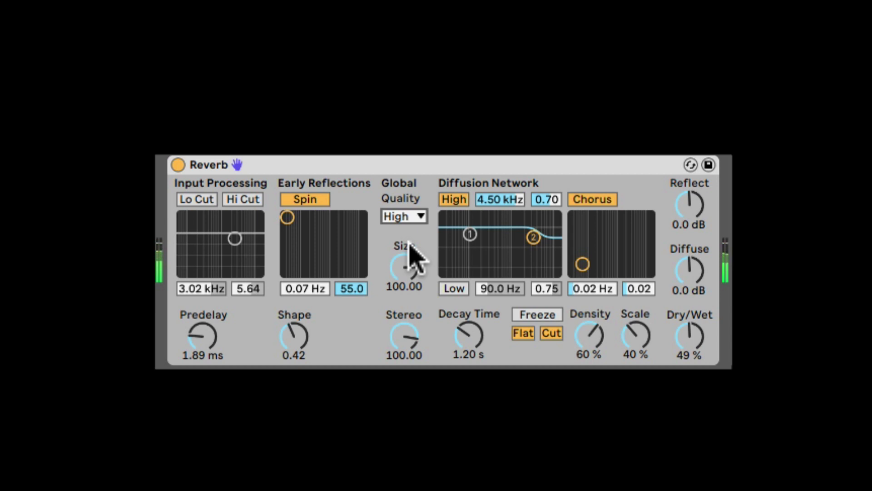
# - Set the reverb's global Size to 9.91 and its Stereo width to 120.00
pyautogui.click(408, 270)
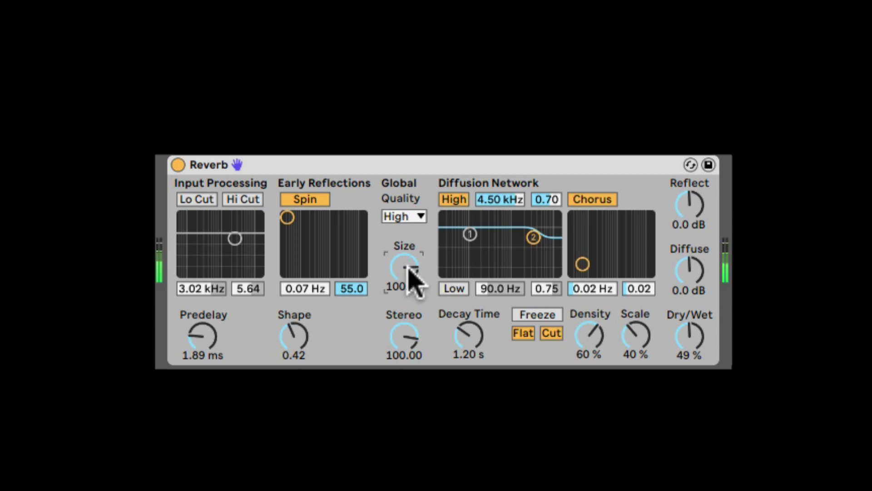
pyautogui.moveTo(410, 272)
pyautogui.mouseDown()
pyautogui.moveTo(410, 290)
pyautogui.moveTo(410, 227)
pyautogui.moveTo(408, 267)
pyautogui.mouseUp()
pyautogui.moveTo(408, 272)
pyautogui.mouseDown()
pyautogui.moveTo(408, 363)
pyautogui.moveTo(408, 268)
pyautogui.mouseUp()
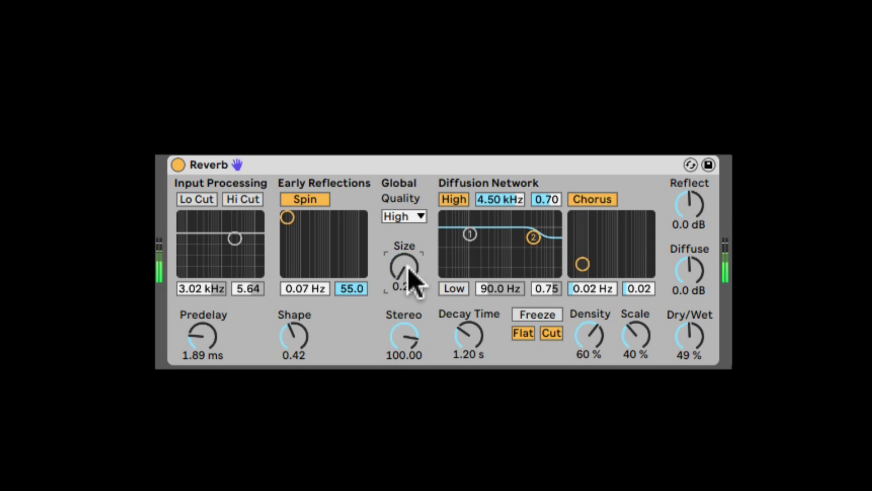
pyautogui.moveTo(411, 273)
pyautogui.mouseDown()
pyautogui.moveTo(411, 218)
pyautogui.moveTo(411, 273)
pyautogui.mouseUp()
pyautogui.click(396, 339)
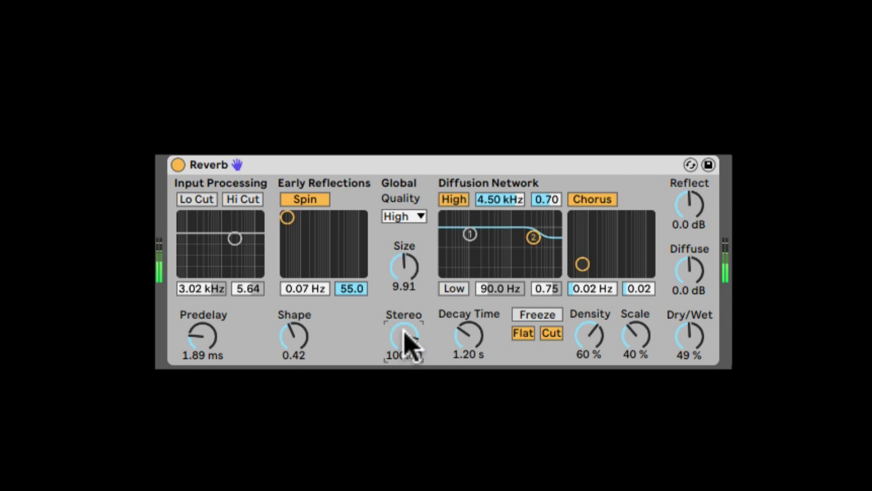
pyautogui.moveTo(408, 340); pyautogui.dragTo(408, 343)
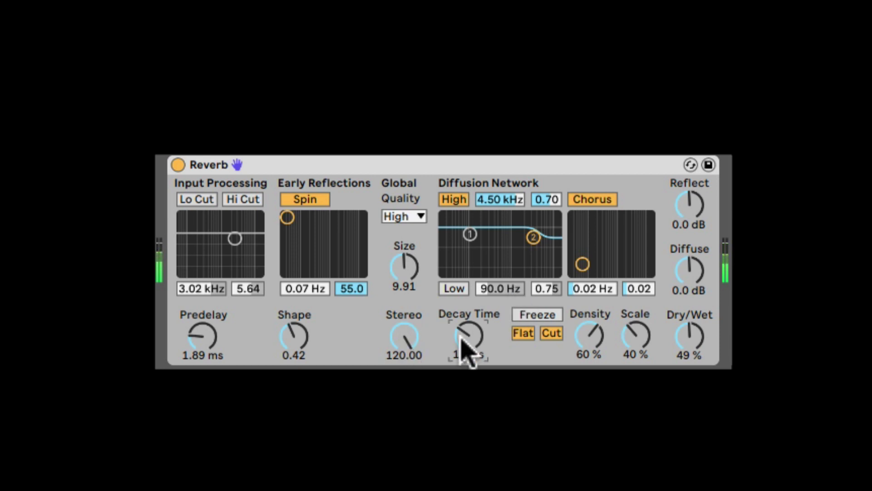
# - Try different Decay Time settings, ending at 1.12 s
pyautogui.moveTo(460, 338); pyautogui.dragTo(467, 379)
pyautogui.moveTo(468, 337); pyautogui.dragTo(456, 341)
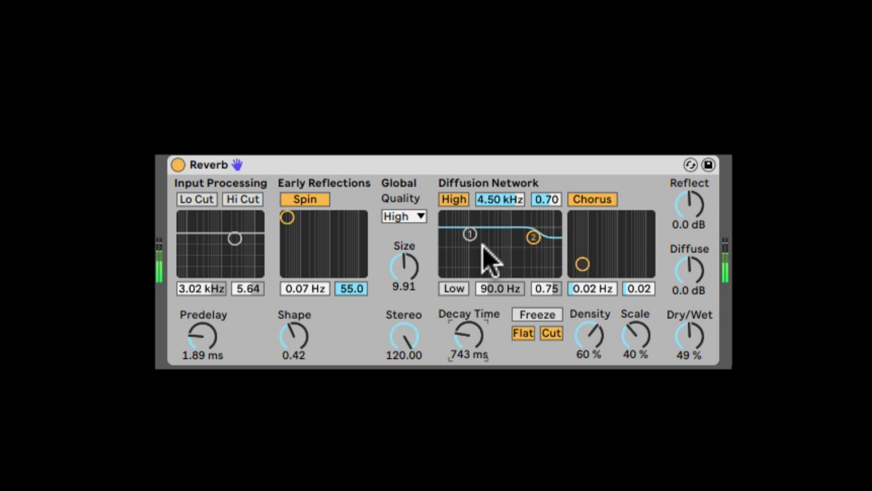
pyautogui.moveTo(481, 336); pyautogui.dragTo(481, 246)
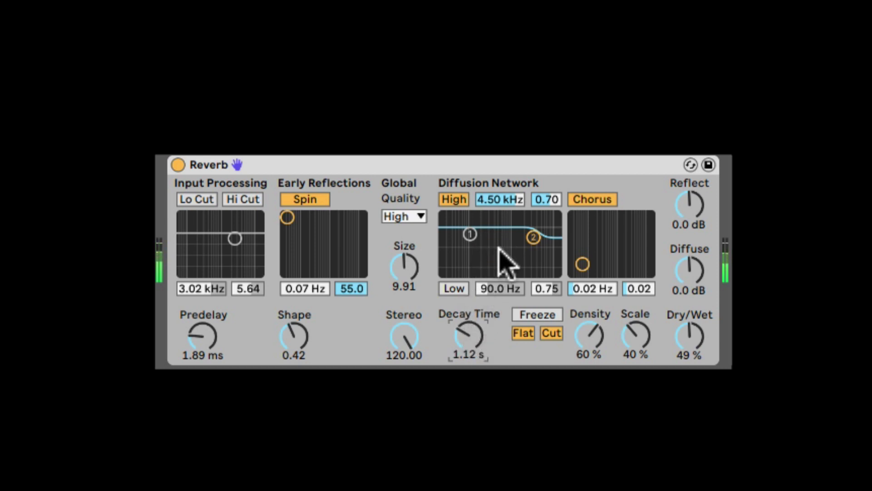
# - Enable the Diffusion Network's Low filter at 341 Hz and 0.20, and set the High filter to 4.69 kHz and 0.93
pyautogui.click(454, 288)
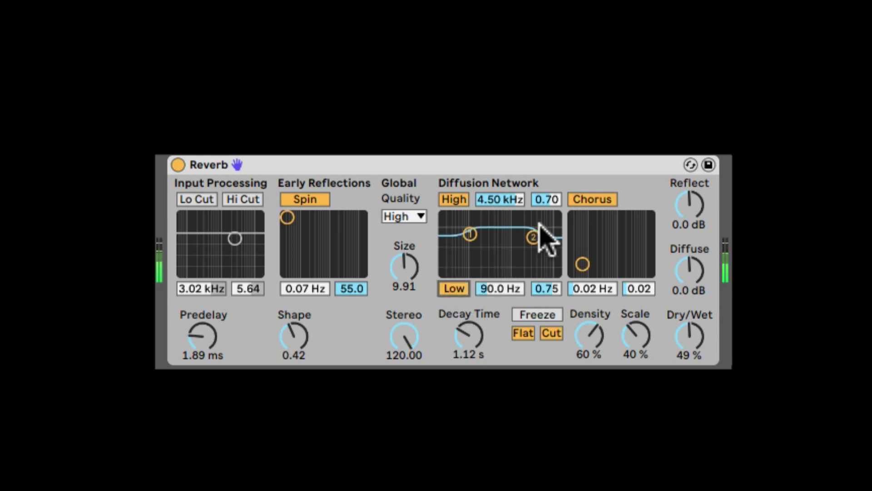
pyautogui.moveTo(535, 234); pyautogui.dragTo(536, 220)
pyautogui.moveTo(471, 234); pyautogui.dragTo(492, 271)
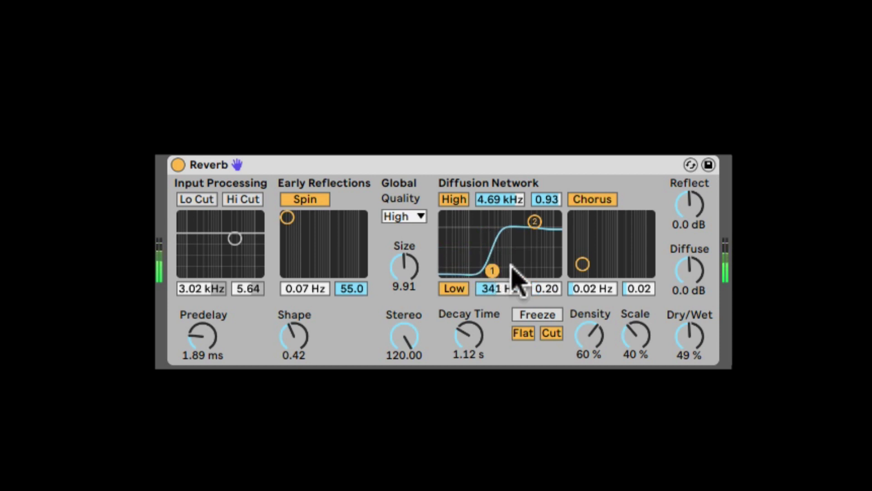
# - Set the Decay Time to 6.53 s and Dry/Wet to 100 %
pyautogui.moveTo(475, 338); pyautogui.dragTo(475, 282)
pyautogui.moveTo(691, 341); pyautogui.dragTo(691, 286)
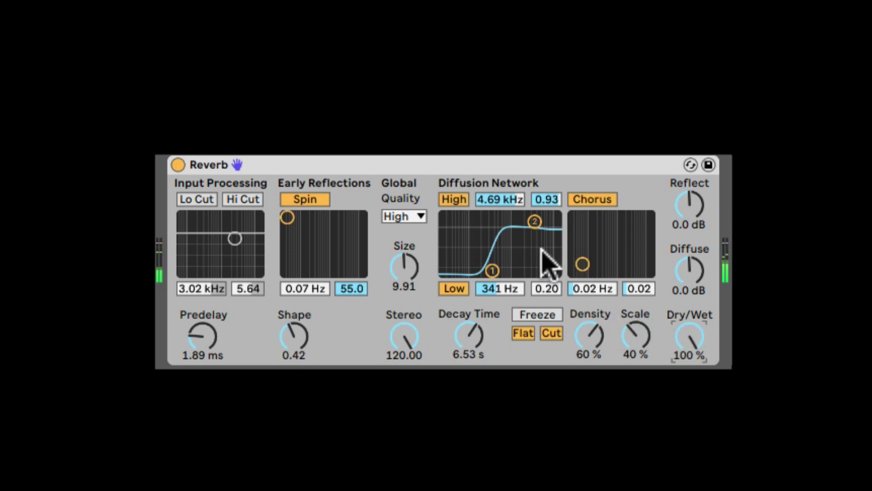
# - Reshape the Diffusion Network filters, ending with Low at 174 Hz and 0.92 and High at 1.68 kHz and 0.88
pyautogui.moveTo(492, 270); pyautogui.dragTo(496, 272)
pyautogui.click(496, 269)
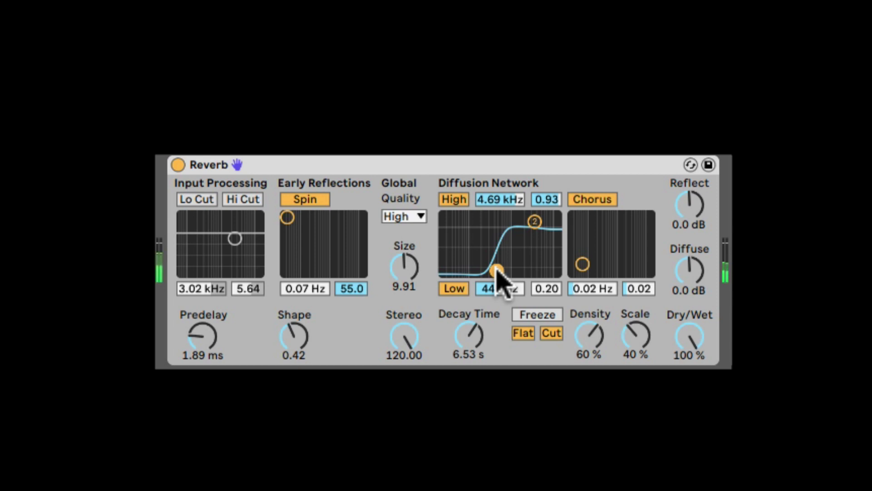
pyautogui.moveTo(497, 270)
pyautogui.mouseDown()
pyautogui.moveTo(496, 226)
pyautogui.moveTo(523, 247)
pyautogui.moveTo(509, 270)
pyautogui.mouseUp()
pyautogui.moveTo(496, 225); pyautogui.dragTo(492, 217)
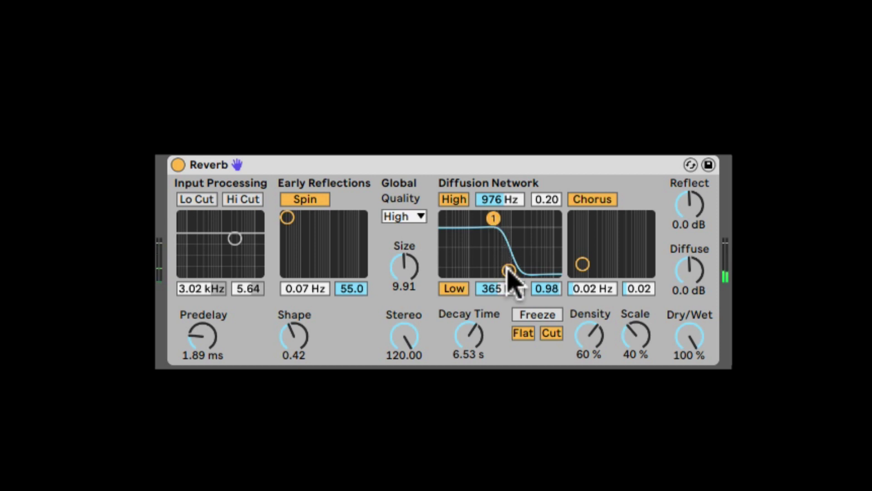
pyautogui.moveTo(509, 271); pyautogui.dragTo(480, 224)
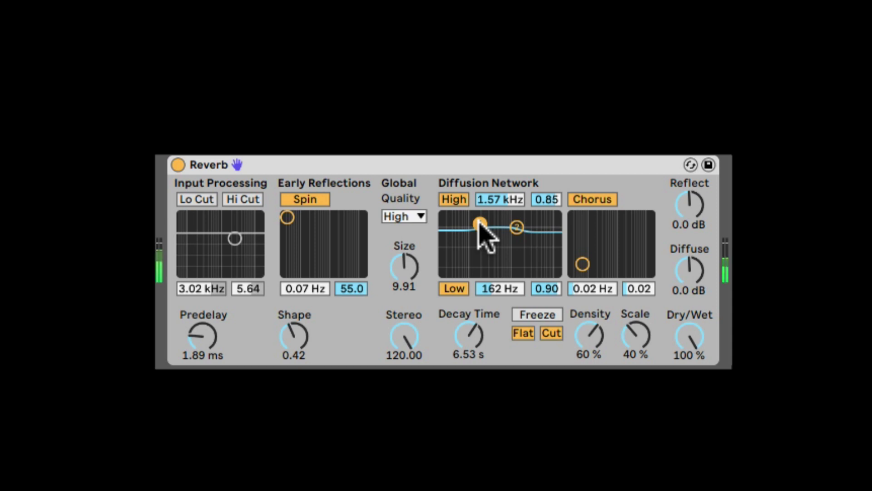
pyautogui.moveTo(480, 225); pyautogui.dragTo(518, 224)
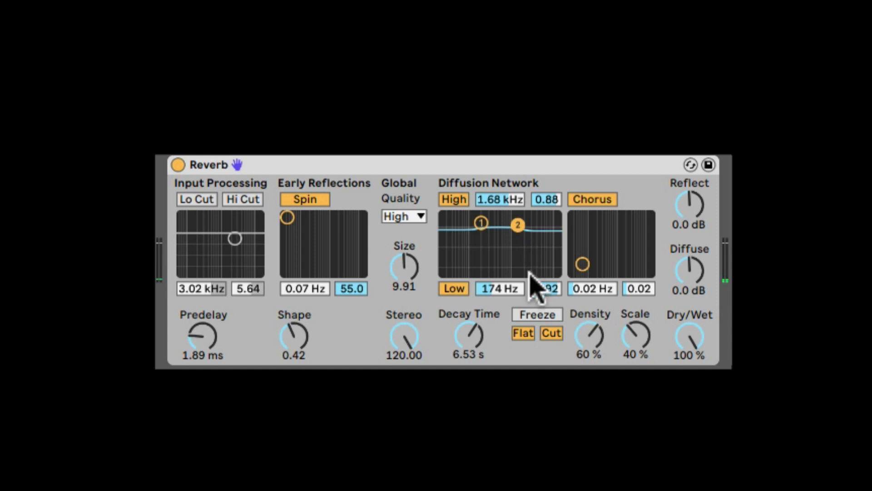
# - Toggle Freeze on the reverb tail, leaving it on with Cut enabled and Flat turned off
pyautogui.click(538, 314)
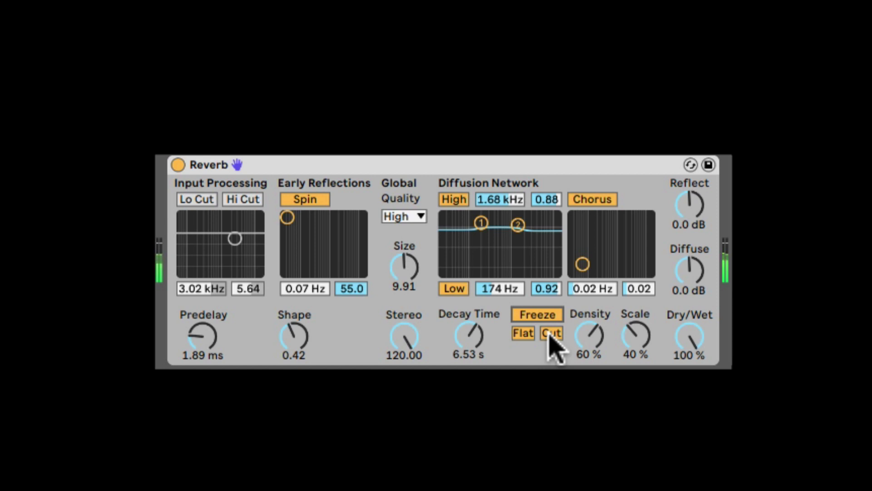
pyautogui.click(551, 333)
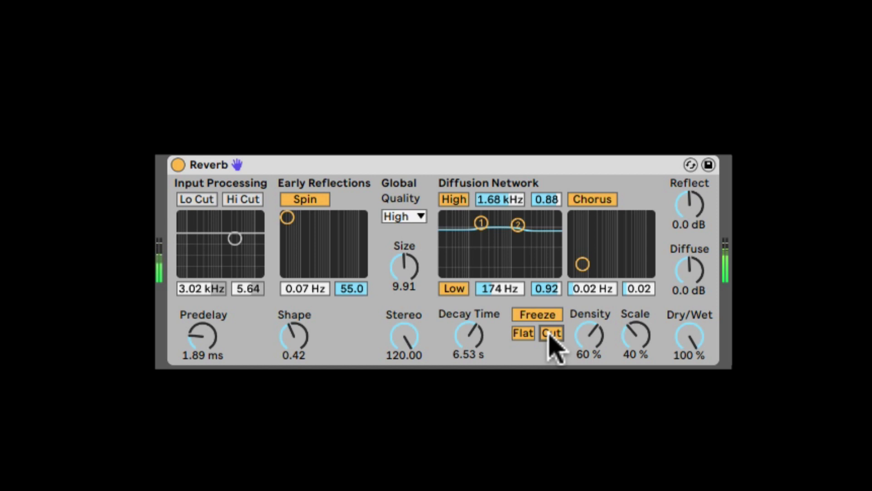
pyautogui.click(540, 316)
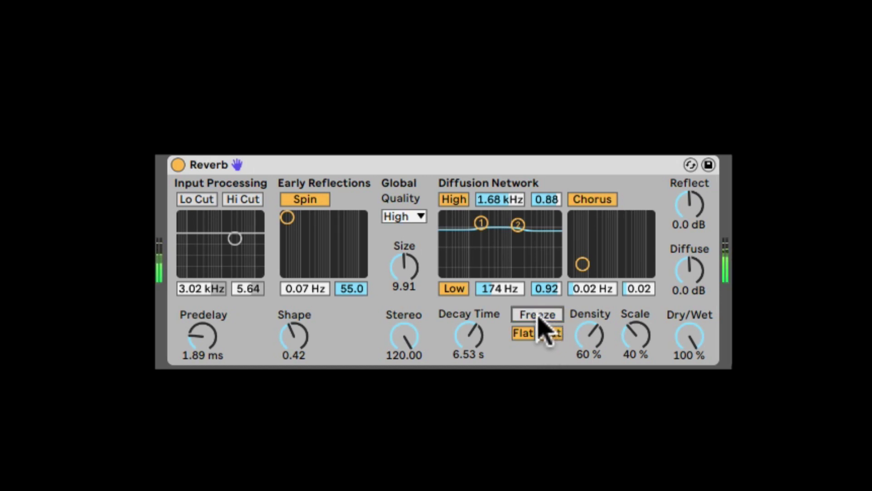
pyautogui.click(539, 315)
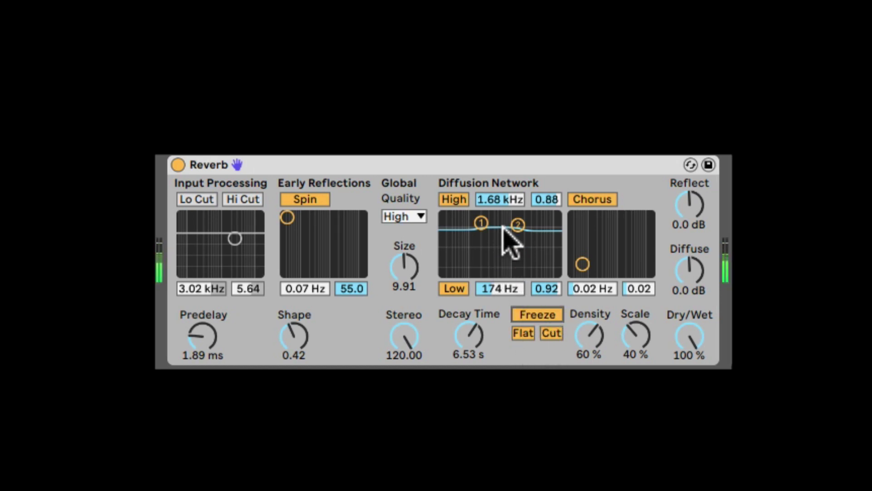
pyautogui.click(525, 334)
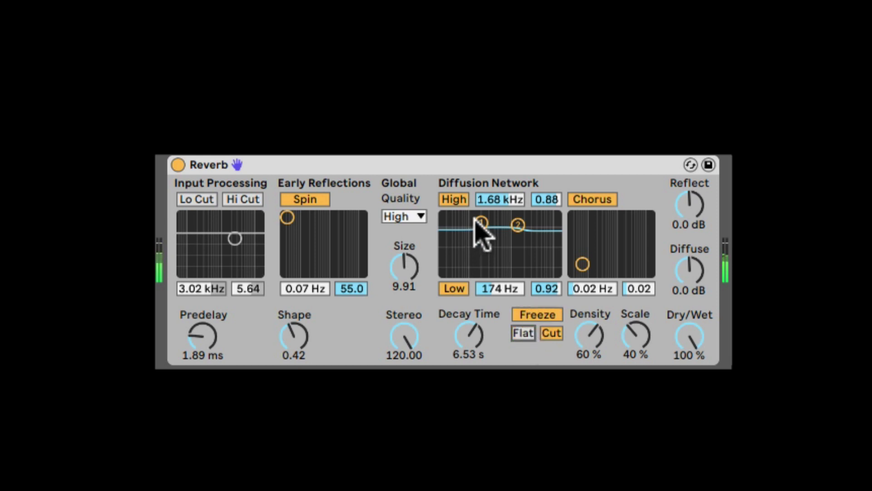
# - Set the Diffusion Network's Low filter to 768 Hz and 0.22, and toggle Freeze, leaving it off with Flat enabled
pyautogui.moveTo(478, 221); pyautogui.dragTo(500, 257)
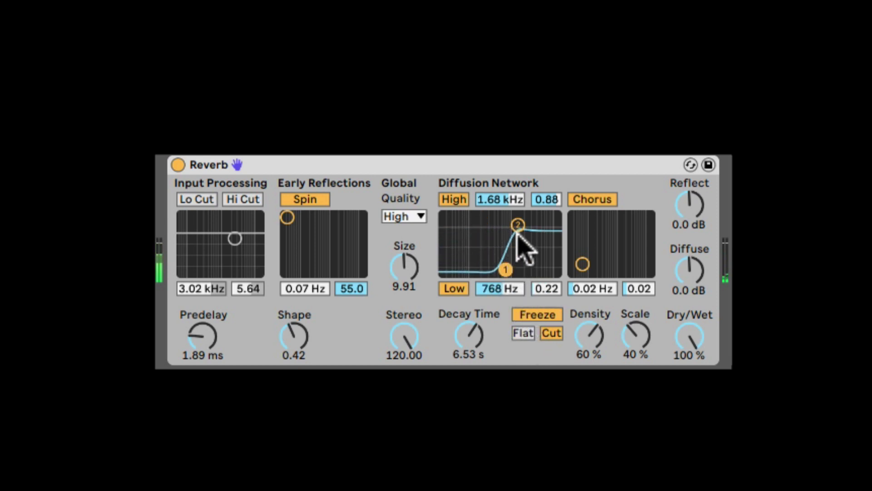
pyautogui.click(545, 315)
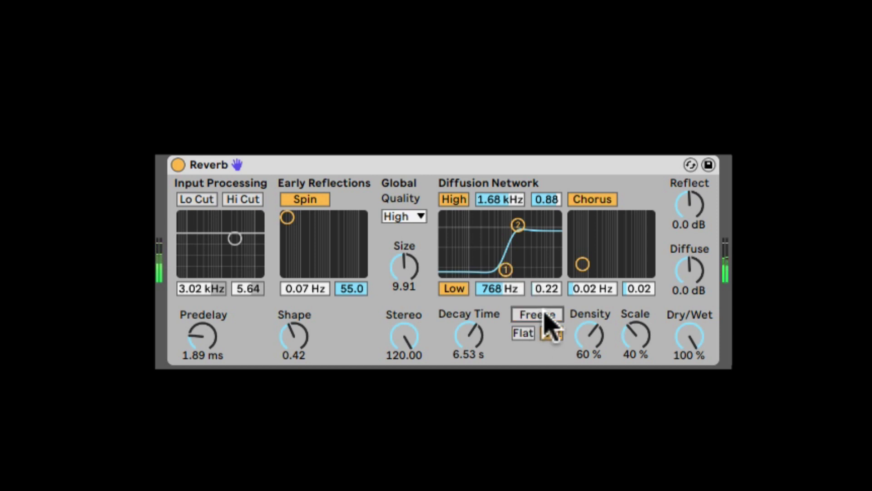
pyautogui.click(545, 313)
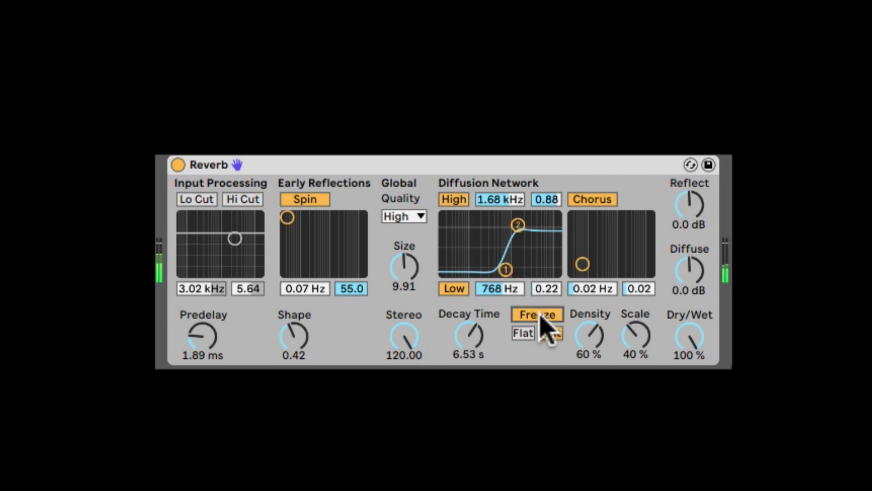
pyautogui.click(544, 314)
pyautogui.click(525, 333)
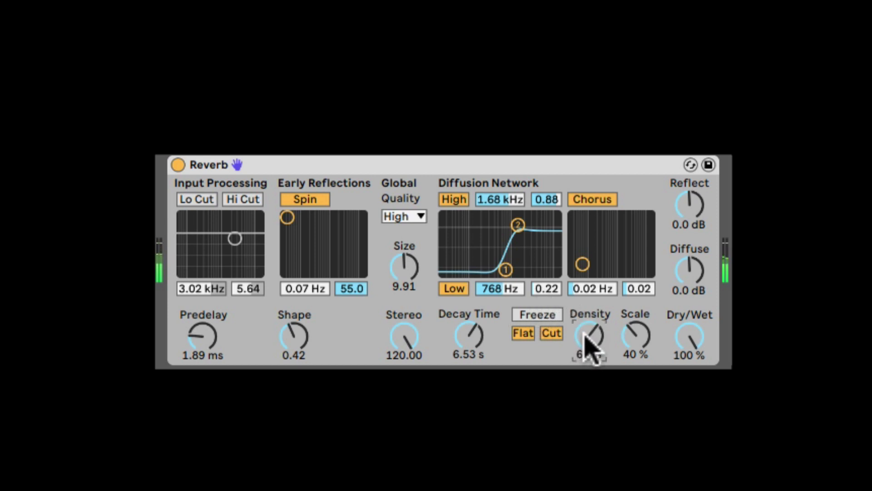
# - Set the Diffusion Network's Low filter to 261 Hz and 0.68, and sweep Density up to 96 % and down to 37 %
pyautogui.moveTo(506, 269); pyautogui.dragTo(488, 238)
pyautogui.moveTo(590, 334); pyautogui.dragTo(591, 386)
pyautogui.moveTo(596, 337); pyautogui.dragTo(596, 248)
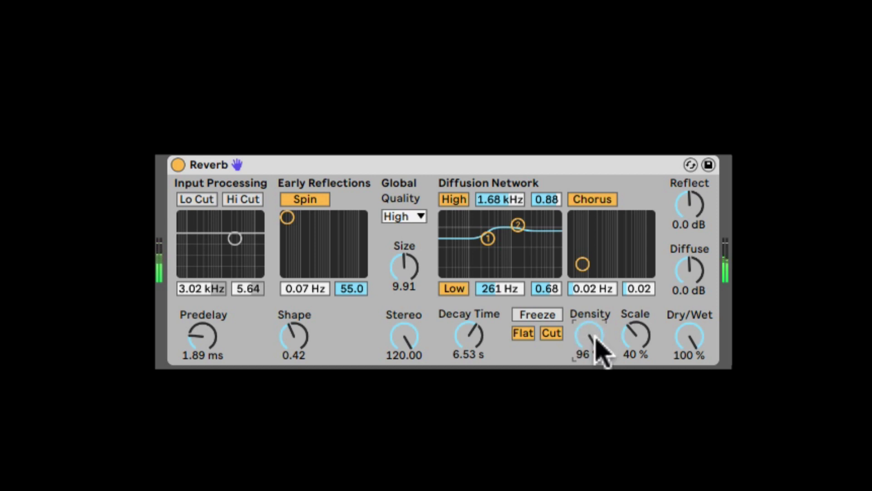
pyautogui.moveTo(598, 347); pyautogui.dragTo(598, 400)
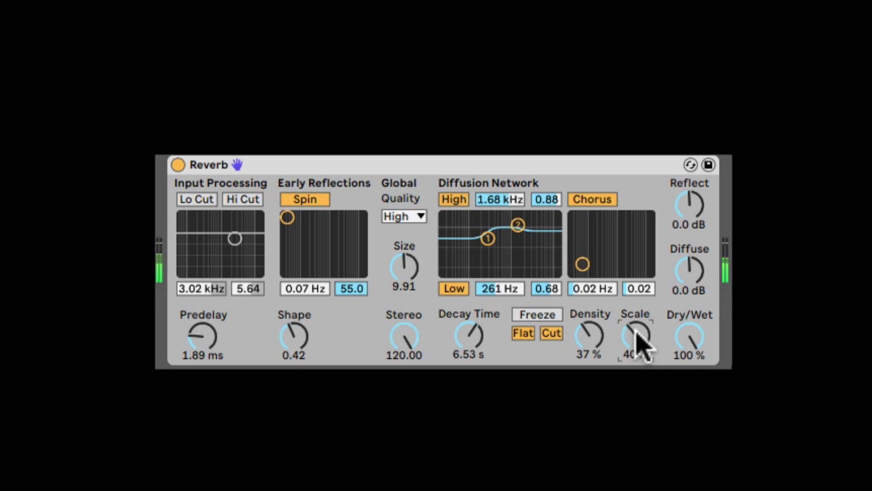
# - Raise Scale to 100 %, shorten Decay Time to 1.40 s, and finish with Density at 96 % and Scale at 5.0 %
pyautogui.moveTo(638, 339); pyautogui.dragTo(638, 292)
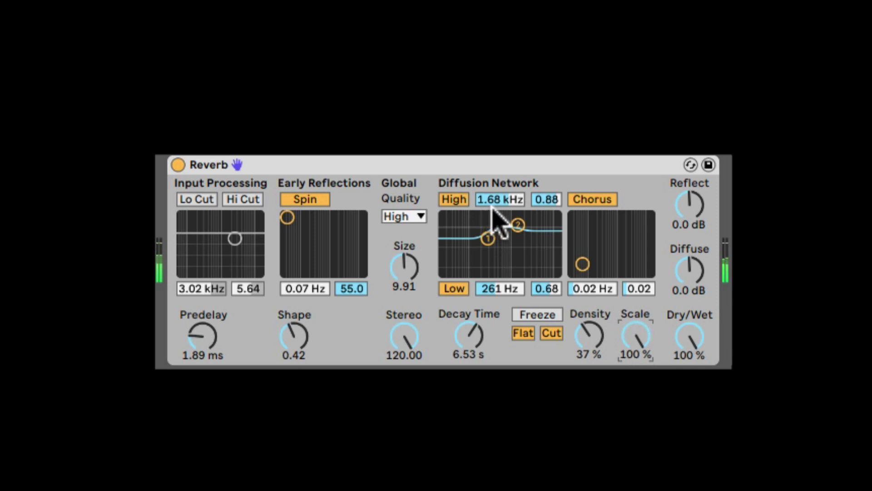
pyautogui.moveTo(483, 331); pyautogui.dragTo(483, 382)
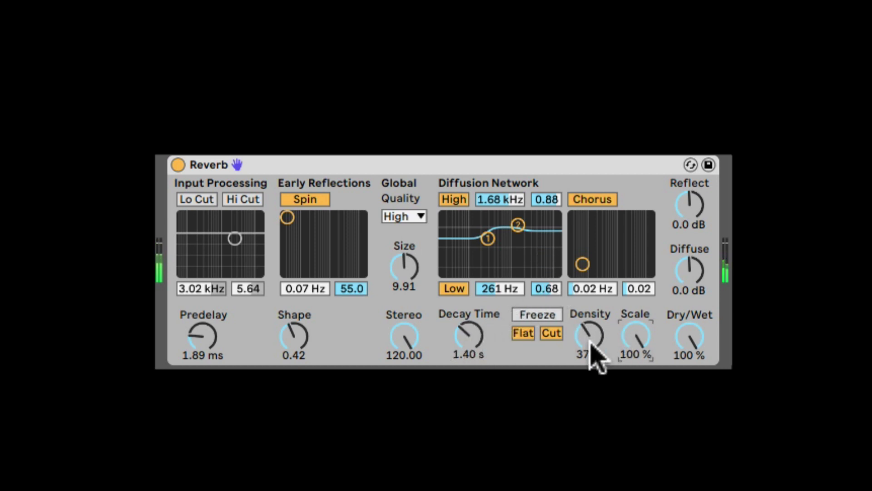
pyautogui.moveTo(590, 352); pyautogui.dragTo(589, 325)
pyautogui.moveTo(636, 345); pyautogui.dragTo(636, 391)
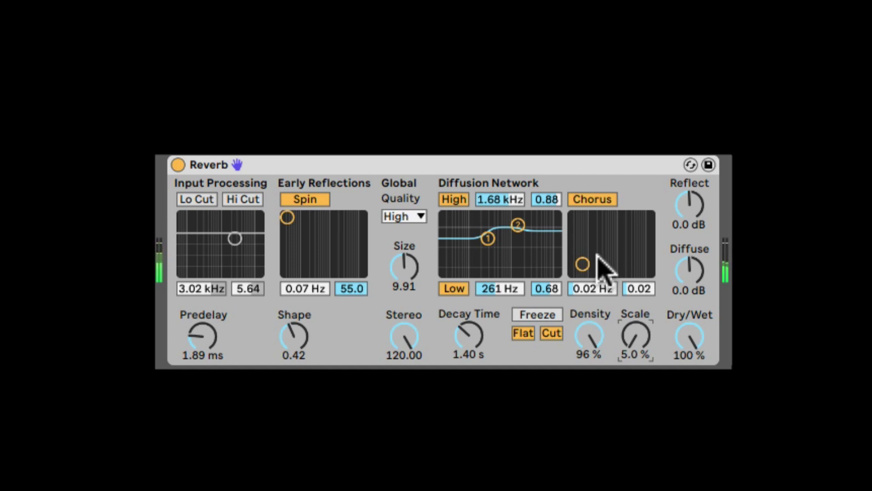
# - Set the Chorus to 8.00 Hz and 4.00, and adjust the output levels to Reflect 0.0 dB and Diffuse 0.6 dB
pyautogui.moveTo(583, 264); pyautogui.dragTo(648, 217)
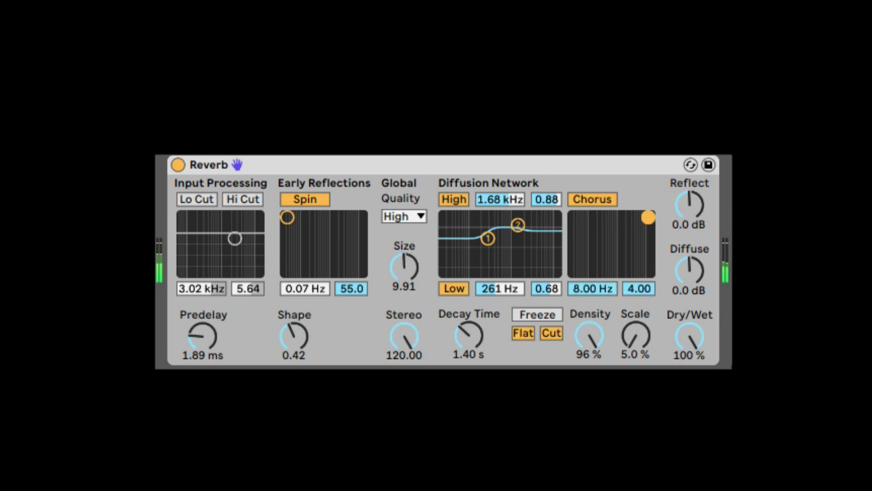
pyautogui.click(681, 201)
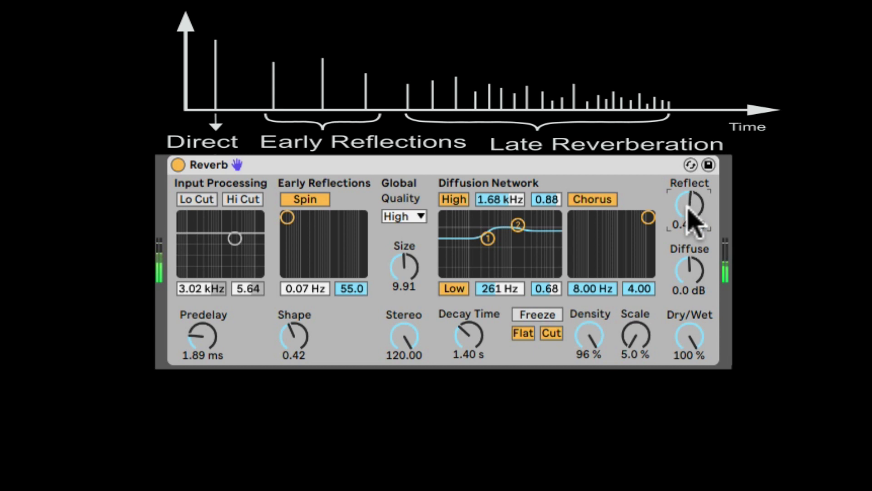
pyautogui.moveTo(693, 208)
pyautogui.mouseDown()
pyautogui.moveTo(689, 218)
pyautogui.moveTo(691, 202)
pyautogui.mouseUp()
pyautogui.moveTo(692, 269)
pyautogui.mouseDown()
pyautogui.moveTo(694, 254)
pyautogui.moveTo(693, 291)
pyautogui.moveTo(695, 260)
pyautogui.mouseUp()
# - Lower Dry/Wet to 31 % and shorten Decay Time to 679 ms
pyautogui.moveTo(689, 308); pyautogui.dragTo(689, 334)
pyautogui.moveTo(486, 337); pyautogui.dragTo(486, 351)
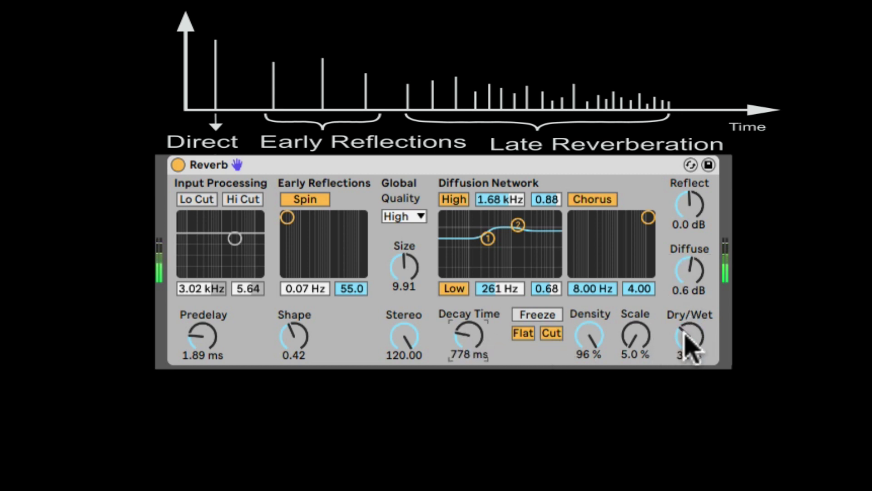
pyautogui.moveTo(685, 334); pyautogui.dragTo(685, 339)
pyautogui.moveTo(448, 332); pyautogui.dragTo(448, 346)
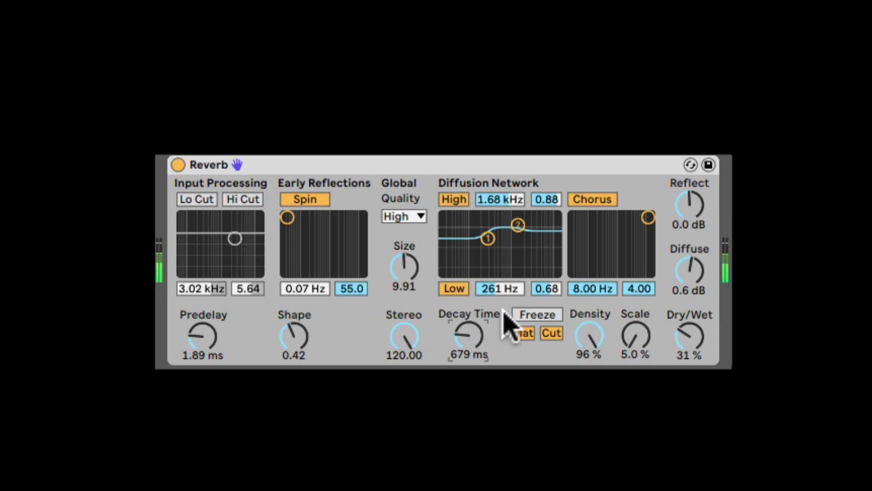